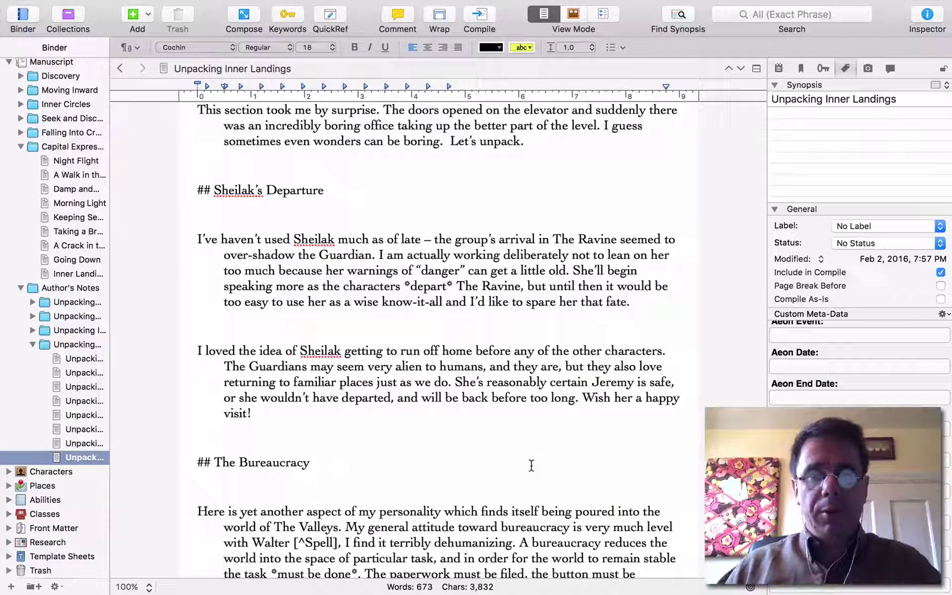
Load the Inner Landings scene from the Capital Express folder into the editor.
{"action": "left_click", "coordinate": [80, 276]}
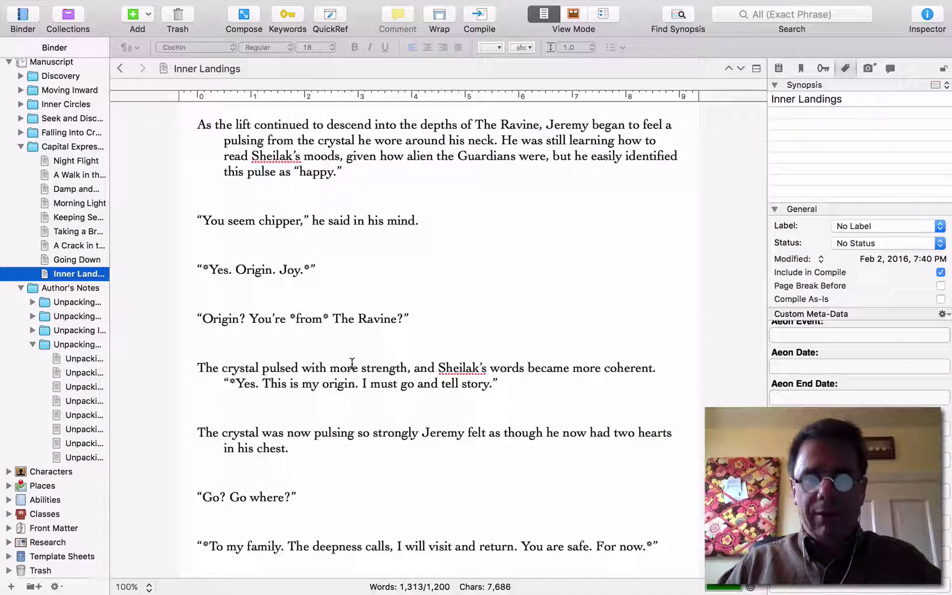
{"action": "mouse_move", "coordinate": [191, 79]}
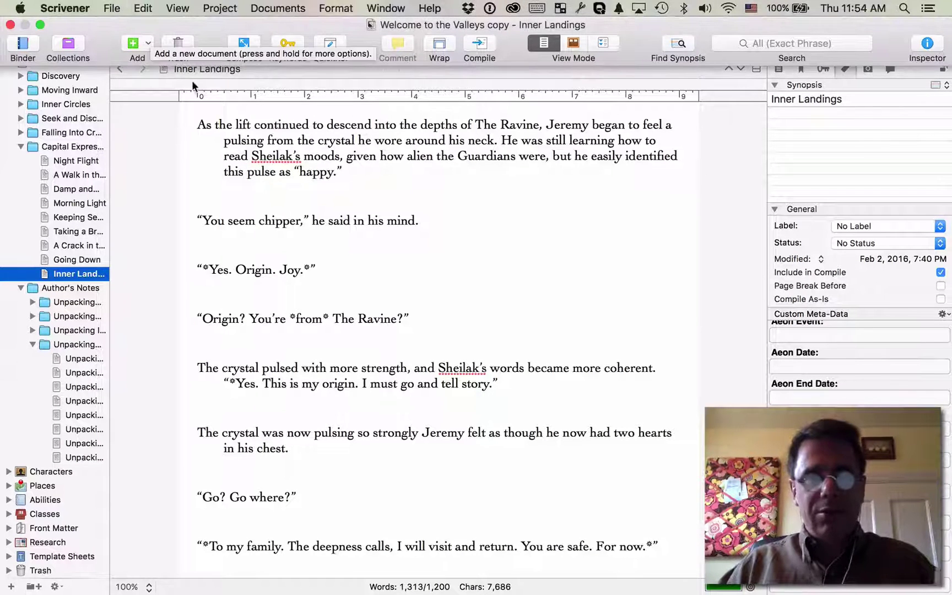
{"action": "left_click", "coordinate": [222, 8]}
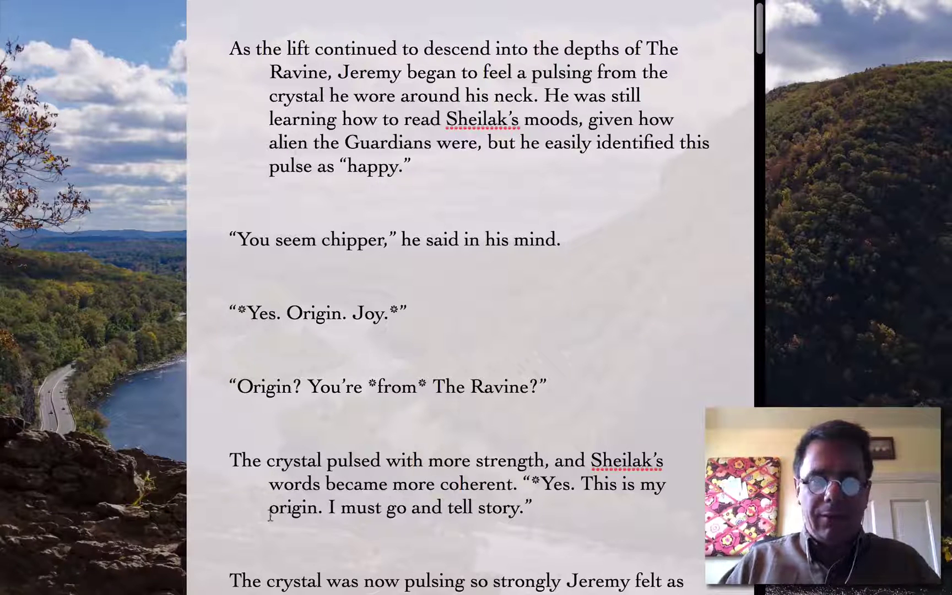
{"action": "mouse_move", "coordinate": [156, 588]}
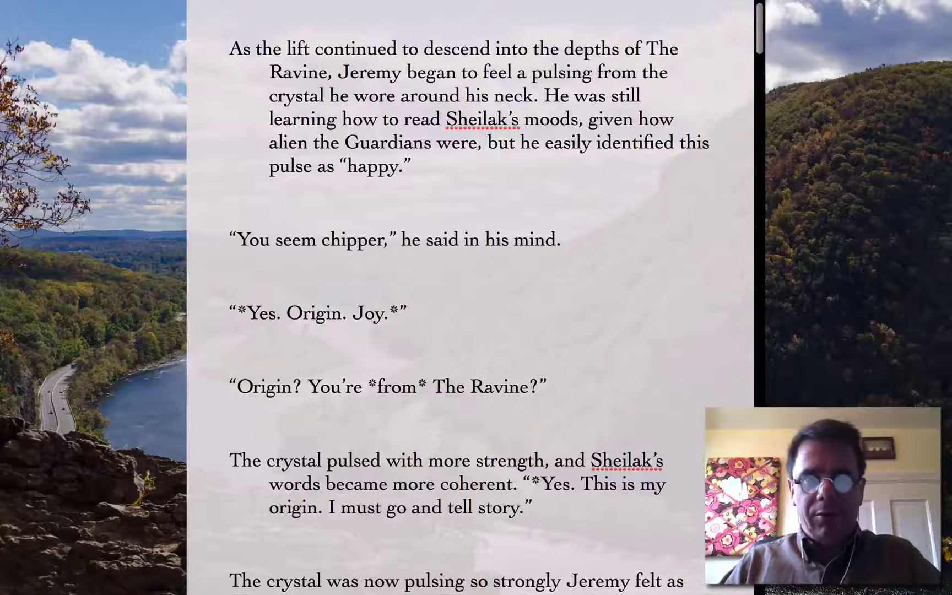
{"action": "key", "text": "Escape"}
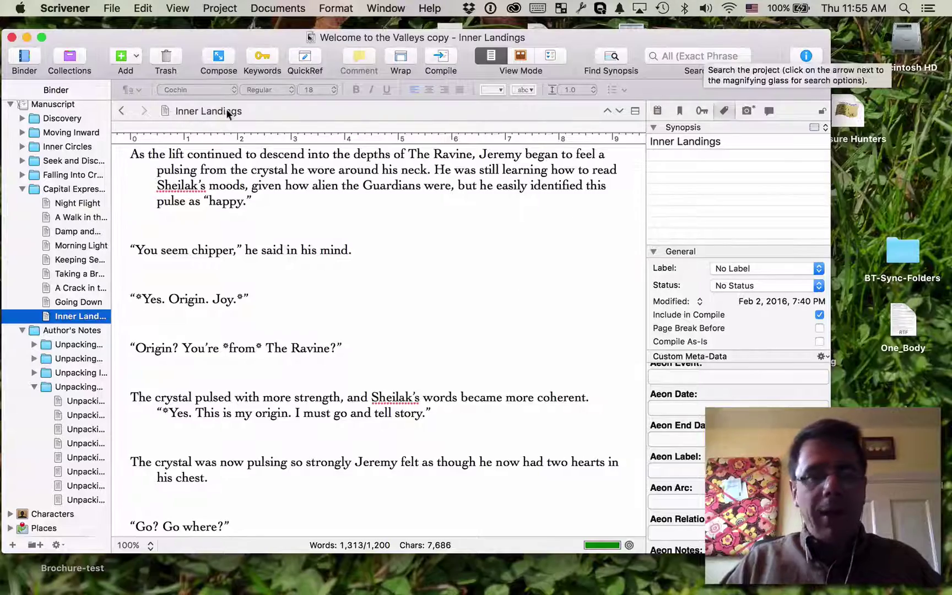
Maximize the project window and split the editor, loading Unpacking Inner Landings into the lower pane.
{"action": "left_click", "coordinate": [42, 37]}
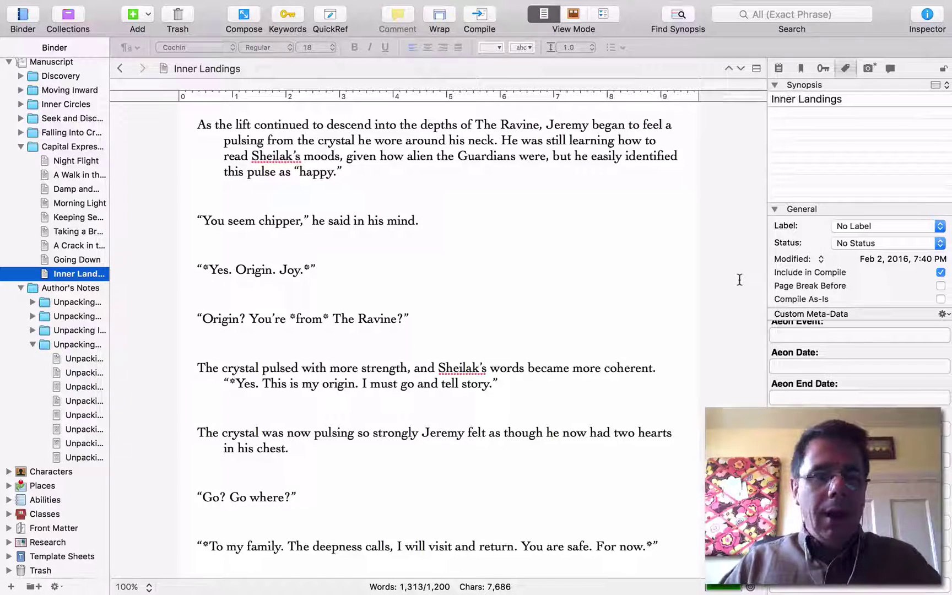
{"action": "left_click", "coordinate": [757, 70]}
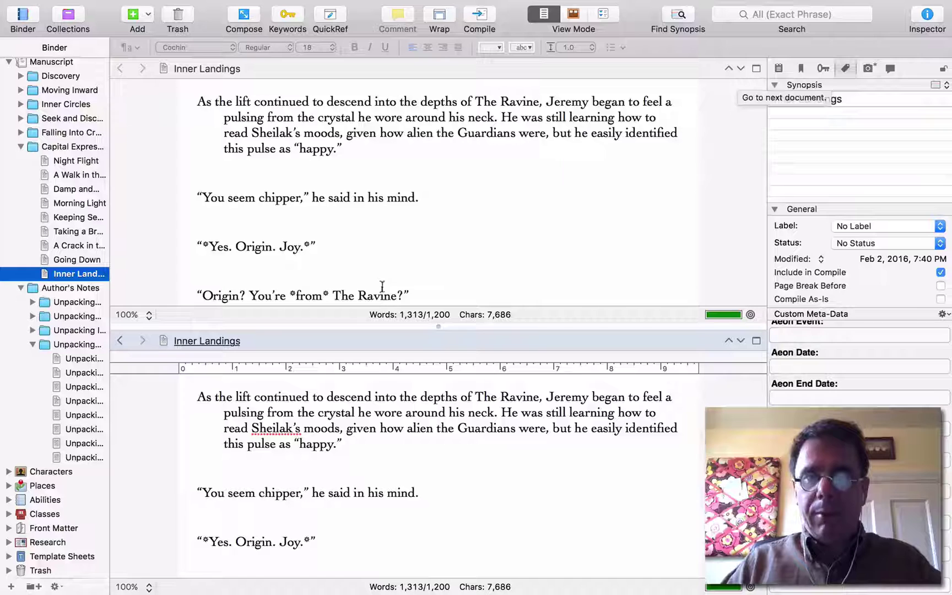
{"action": "left_click", "coordinate": [476, 460]}
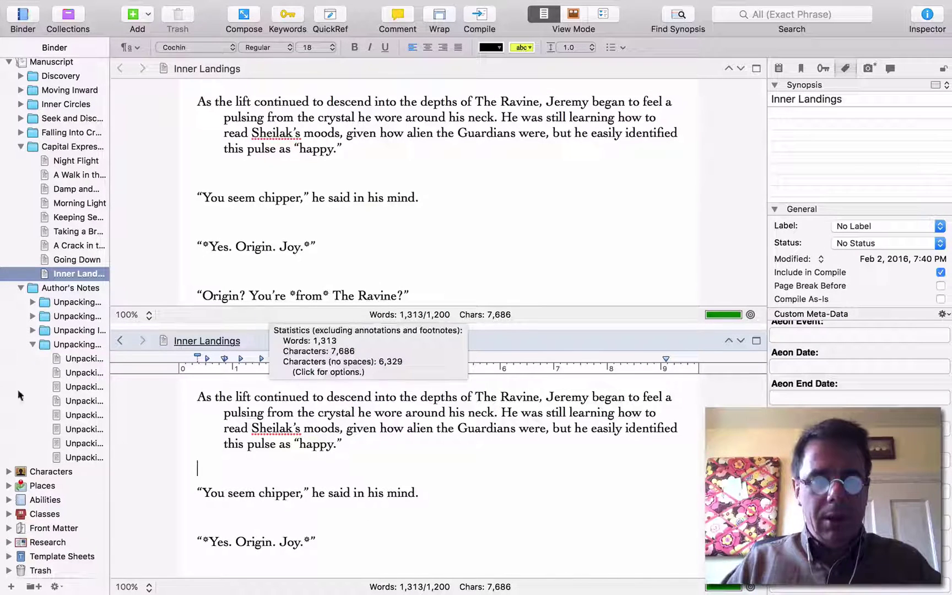
{"action": "left_click", "coordinate": [83, 457]}
{"action": "scroll", "coordinate": [408, 430], "scroll_direction": "up", "scroll_amount": 5}
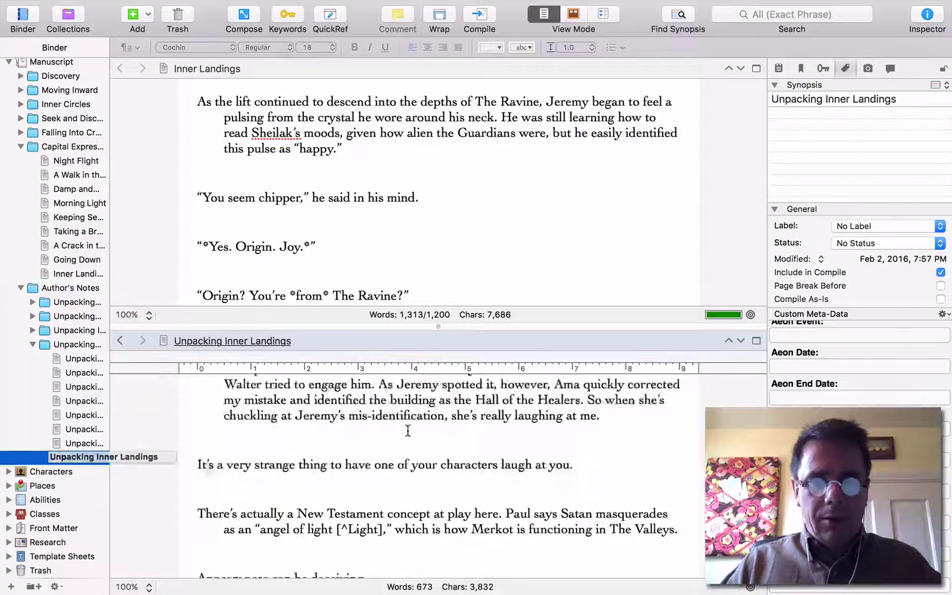
{"action": "scroll", "coordinate": [408, 429], "scroll_direction": "down", "scroll_amount": 1}
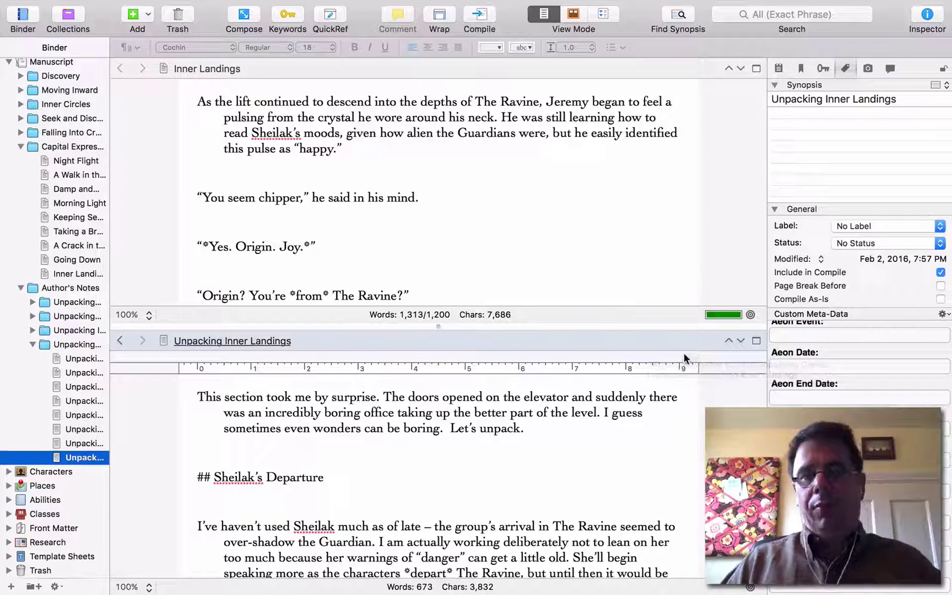
Turn off the split so a single editor shows the Unpacking Inner Landings notes.
{"action": "left_click", "coordinate": [756, 68]}
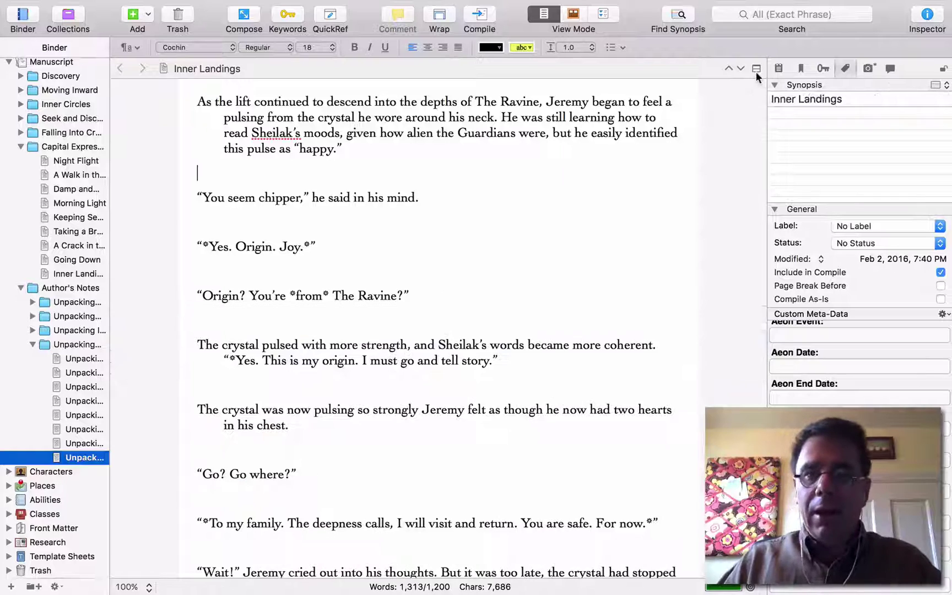
{"action": "left_click", "coordinate": [427, 256]}
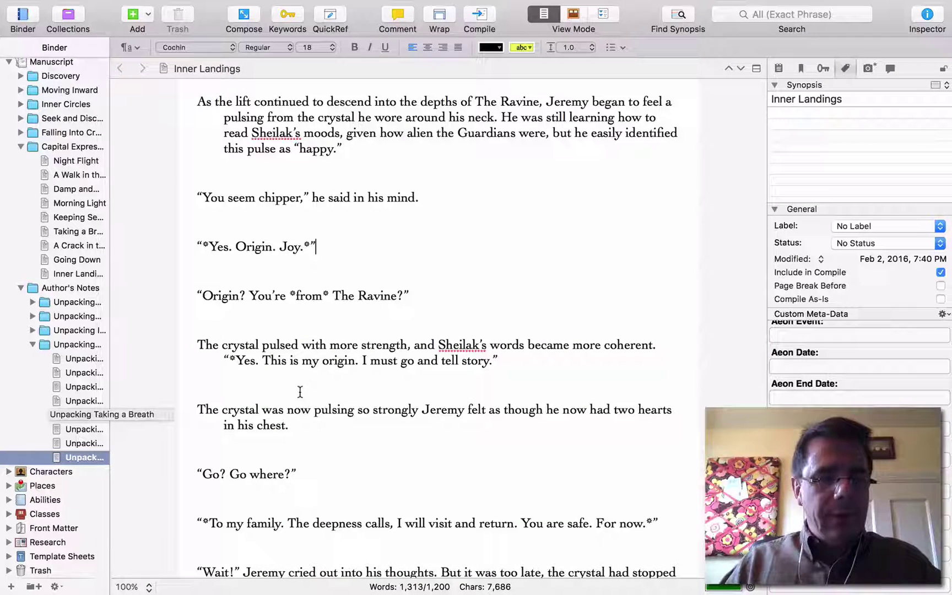
{"action": "left_click", "coordinate": [79, 456]}
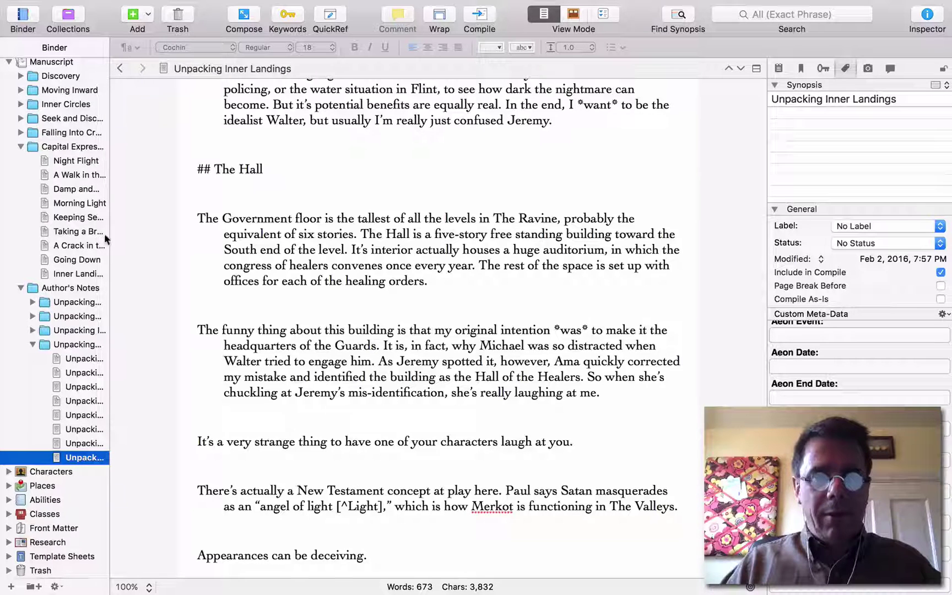
Open Inner Landings as a floating Quick Reference window, keeping the notes in the main editor.
{"action": "left_click", "coordinate": [67, 275]}
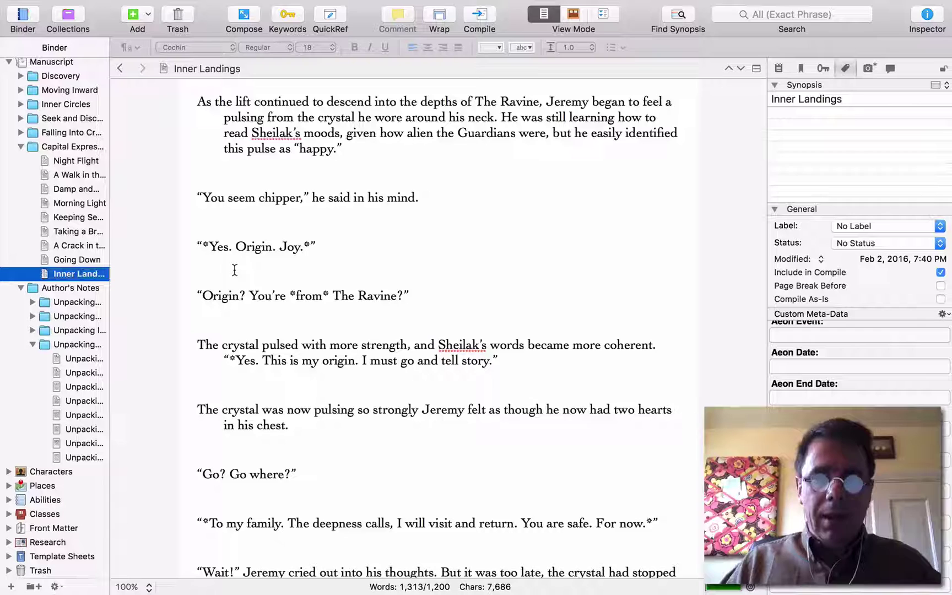
{"action": "key", "text": "super+alt+r"}
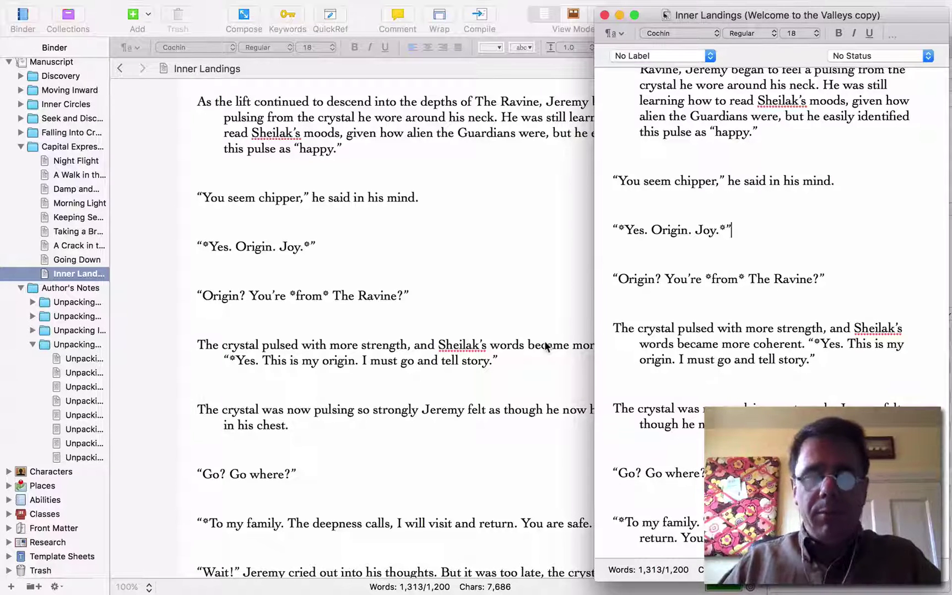
{"action": "left_click", "coordinate": [81, 458]}
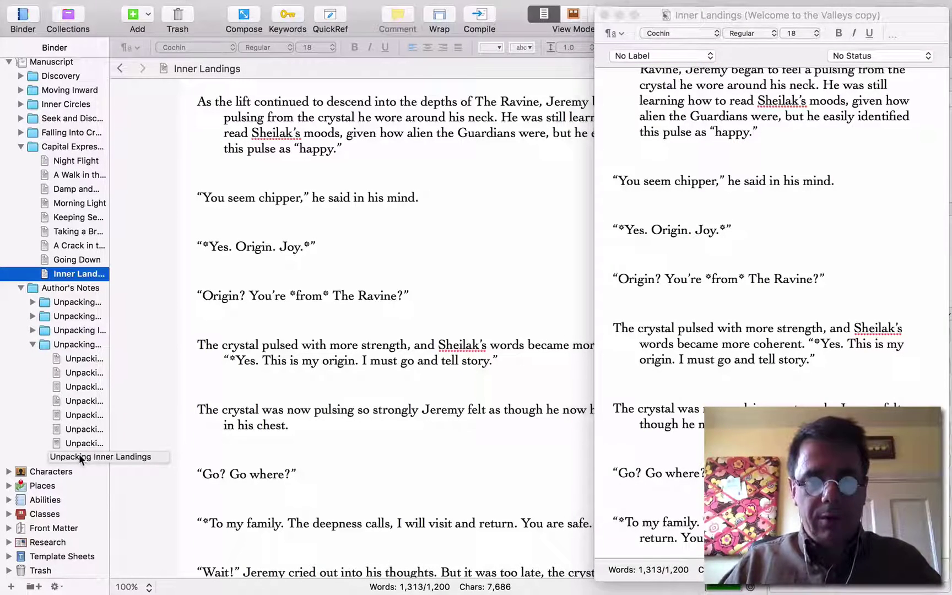
{"action": "left_click", "coordinate": [80, 458]}
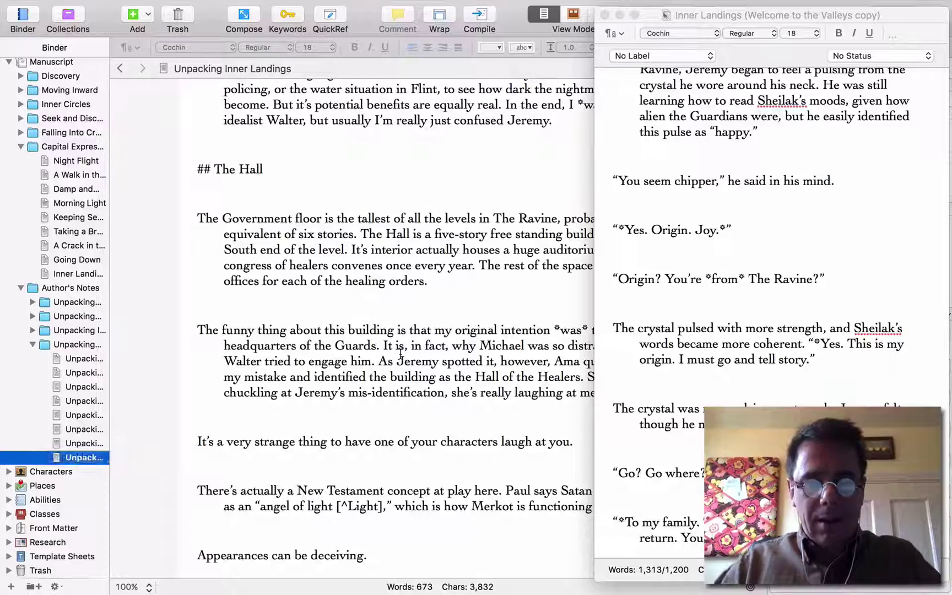
Enter Composition Mode with the notes and set Paper Position to Left.
{"action": "key", "text": "super+alt+f"}
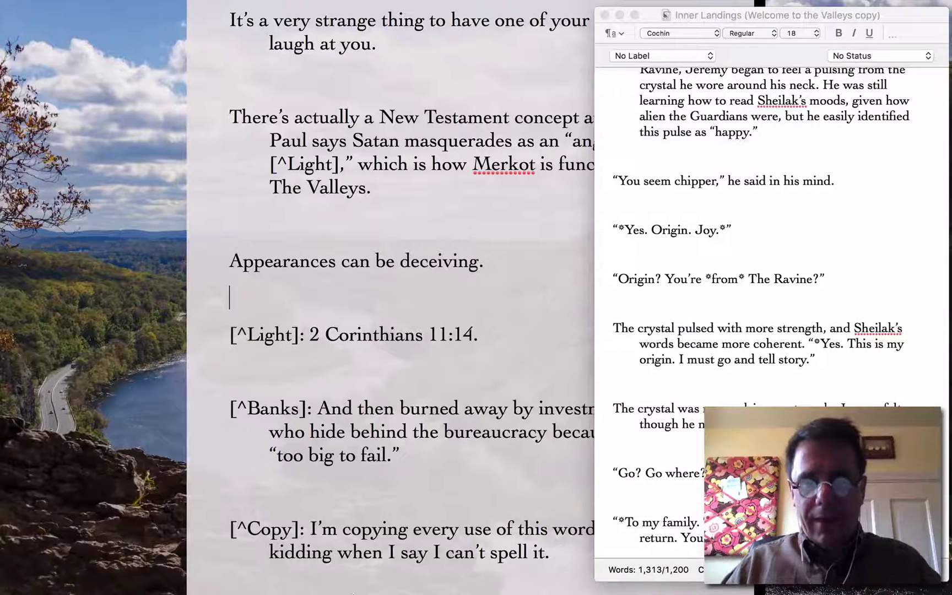
{"action": "mouse_move", "coordinate": [325, 584]}
{"action": "mouse_move", "coordinate": [215, 578]}
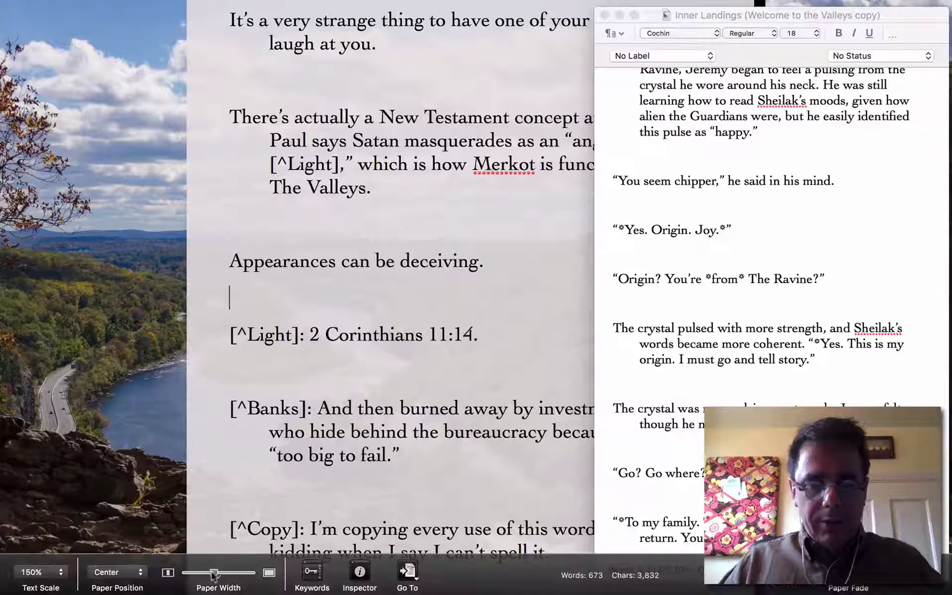
{"action": "left_click", "coordinate": [123, 573]}
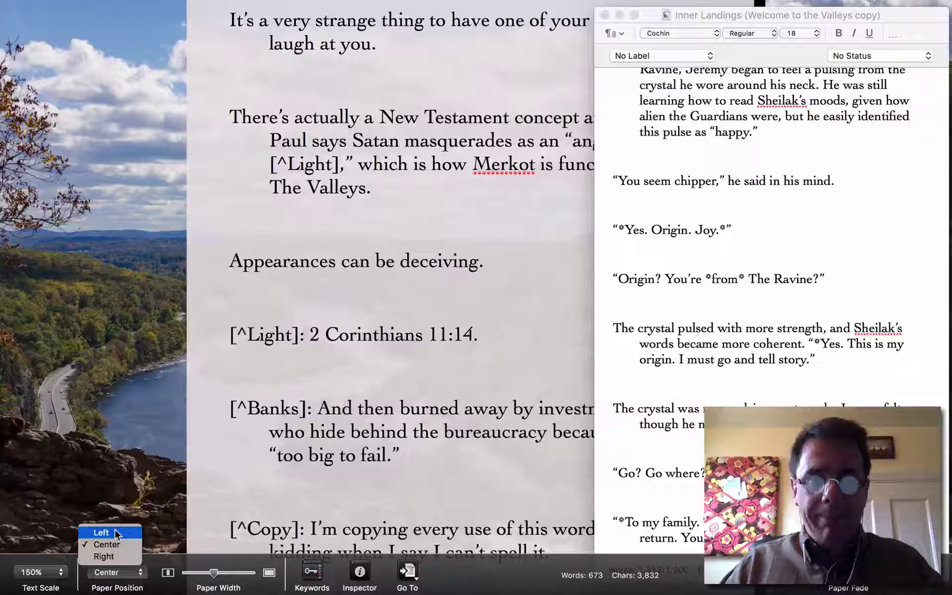
{"action": "left_click", "coordinate": [116, 533]}
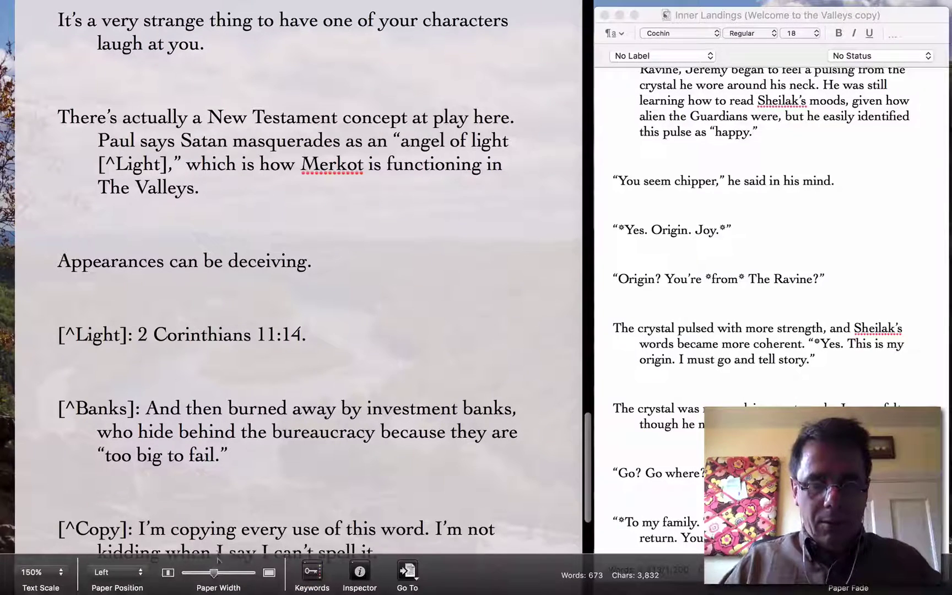
Make the Paper Width slightly narrower and scroll down through the notes.
{"action": "scroll", "coordinate": [212, 573], "scroll_direction": "up", "scroll_amount": 15}
{"action": "left_click_drag", "start_coordinate": [212, 573], "coordinate": [209, 573]}
{"action": "scroll", "coordinate": [288, 350], "scroll_direction": "down", "scroll_amount": 10}
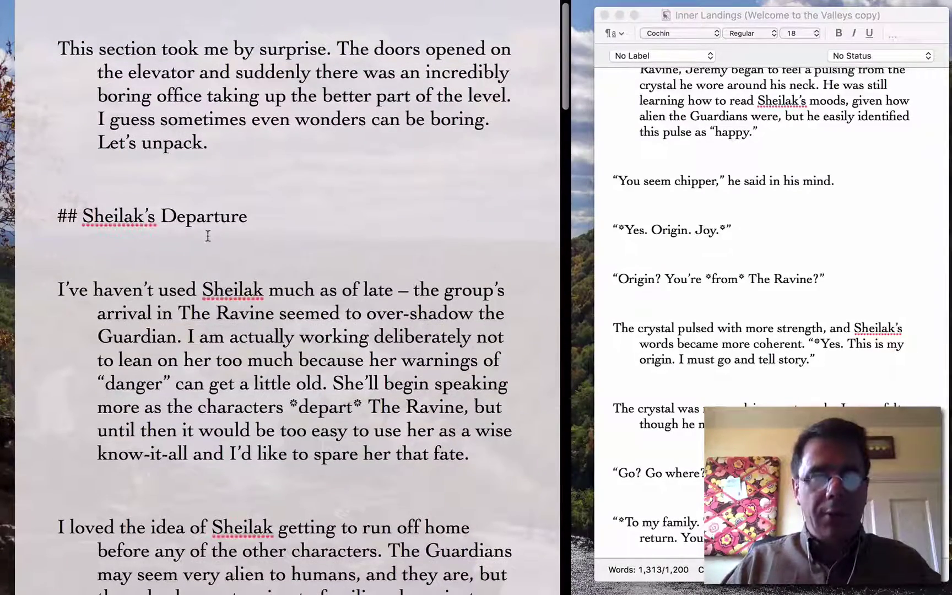
{"action": "scroll", "coordinate": [798, 184], "scroll_direction": "up", "scroll_amount": 3}
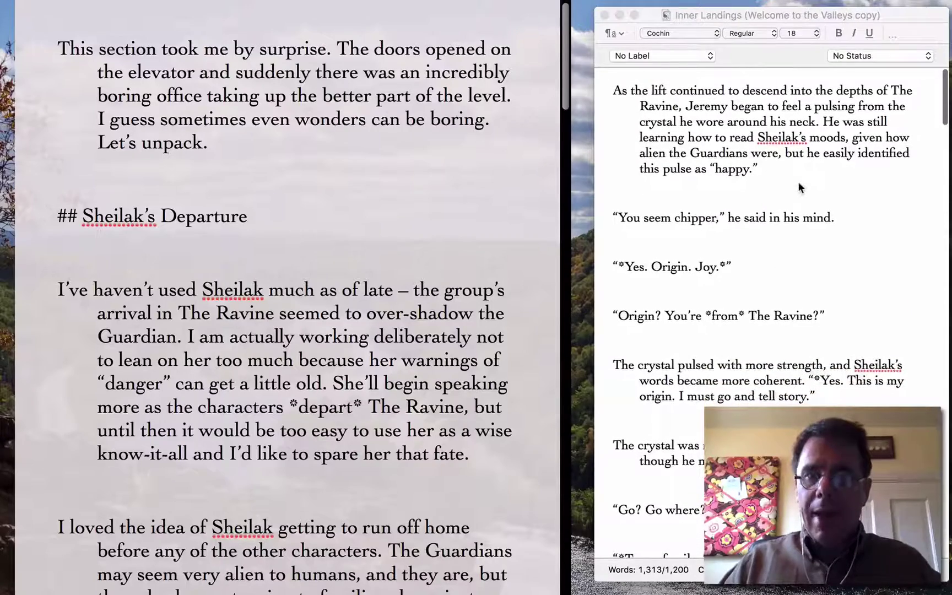
{"action": "scroll", "coordinate": [774, 245], "scroll_direction": "down", "scroll_amount": 10}
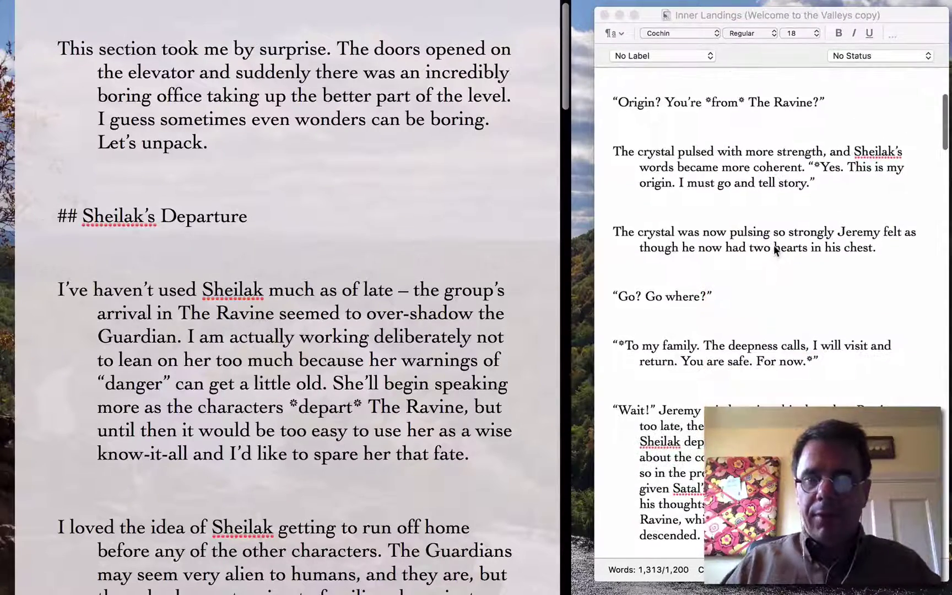
{"action": "scroll", "coordinate": [774, 245], "scroll_direction": "down", "scroll_amount": 6}
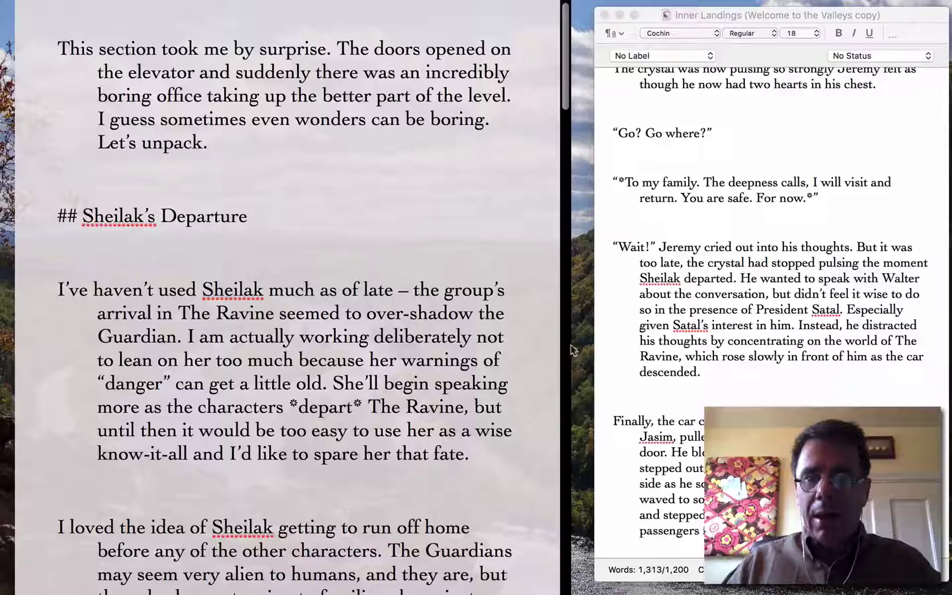
{"action": "scroll", "coordinate": [651, 376], "scroll_direction": "down", "scroll_amount": 4}
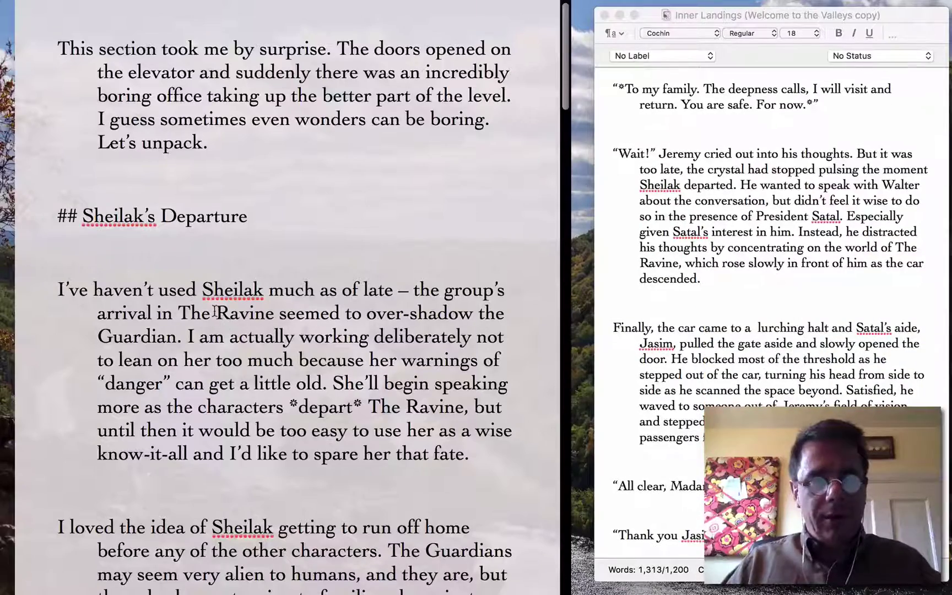
{"action": "scroll", "coordinate": [603, 347], "scroll_direction": "down", "scroll_amount": 20}
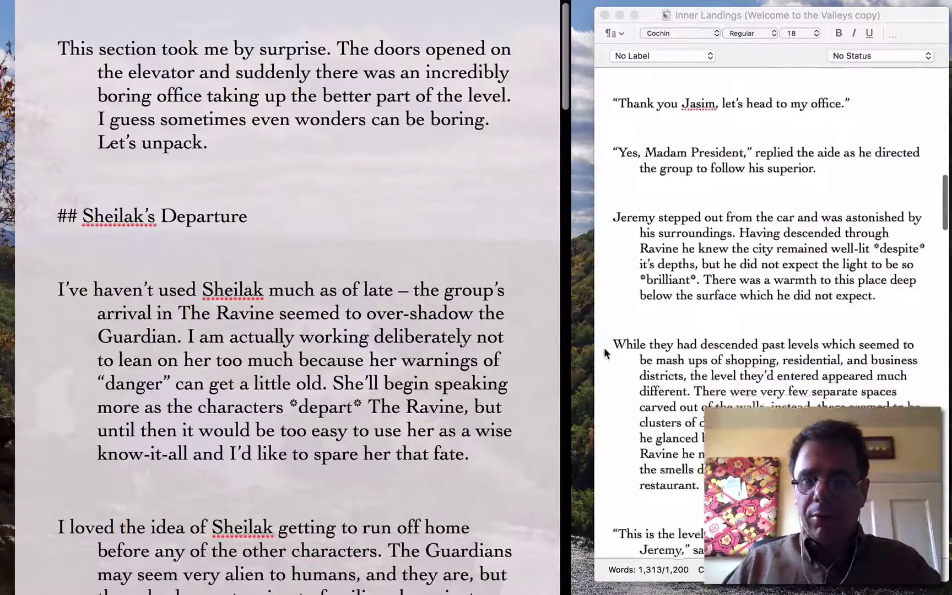
{"action": "scroll", "coordinate": [604, 347], "scroll_direction": "down", "scroll_amount": 8}
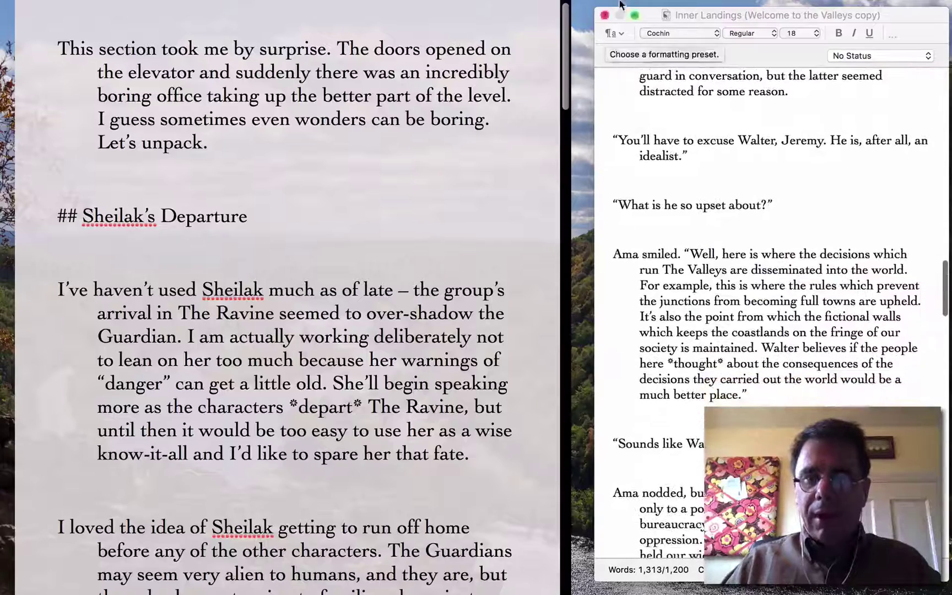
Close the floating Inner Landings window and set Paper Position back to Center.
{"action": "left_click", "coordinate": [604, 15]}
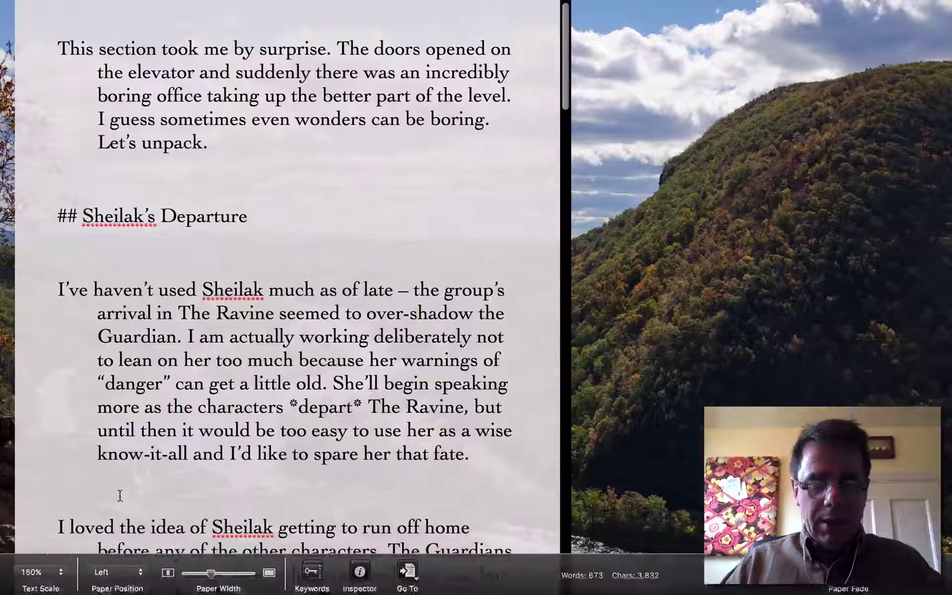
{"action": "left_click", "coordinate": [115, 572]}
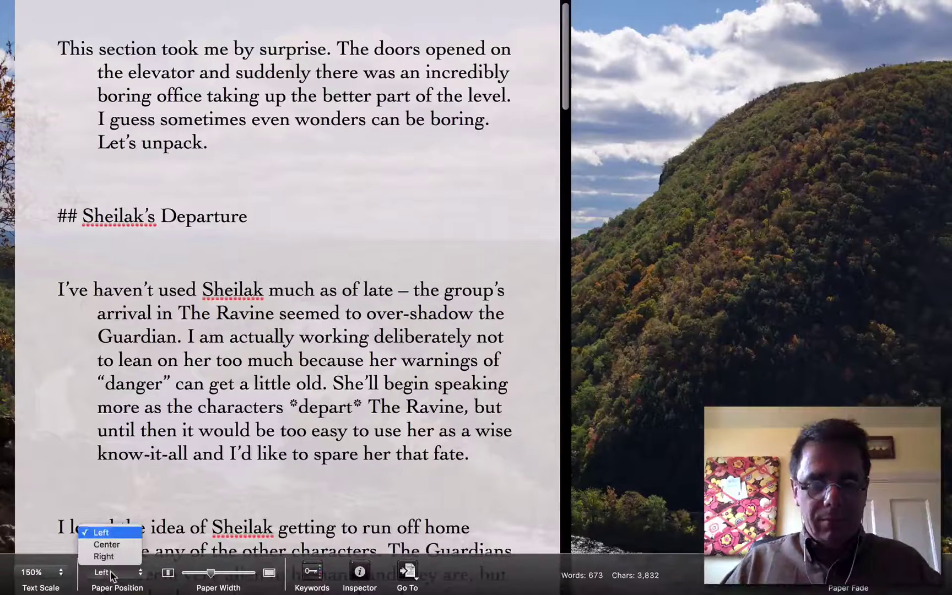
{"action": "left_click", "coordinate": [107, 545]}
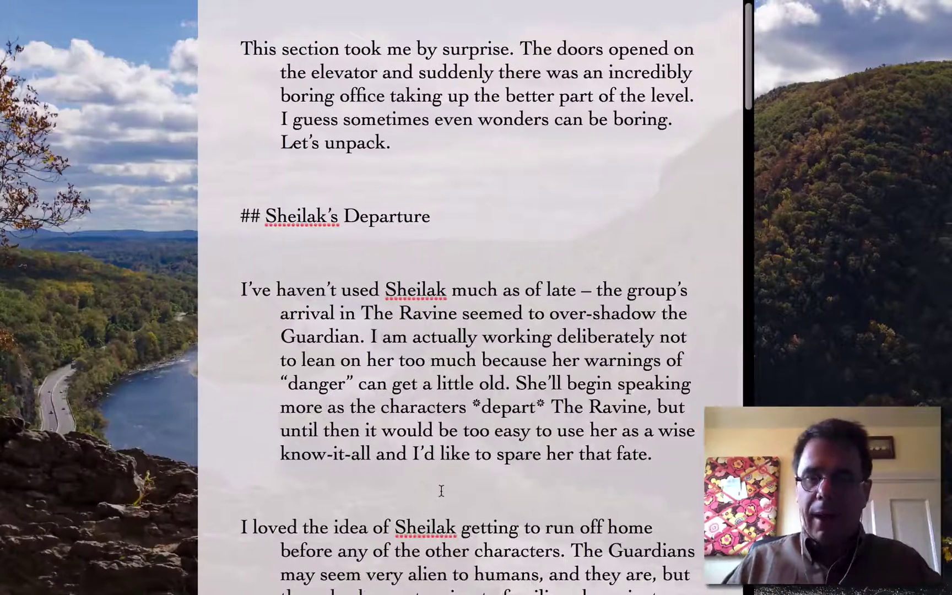